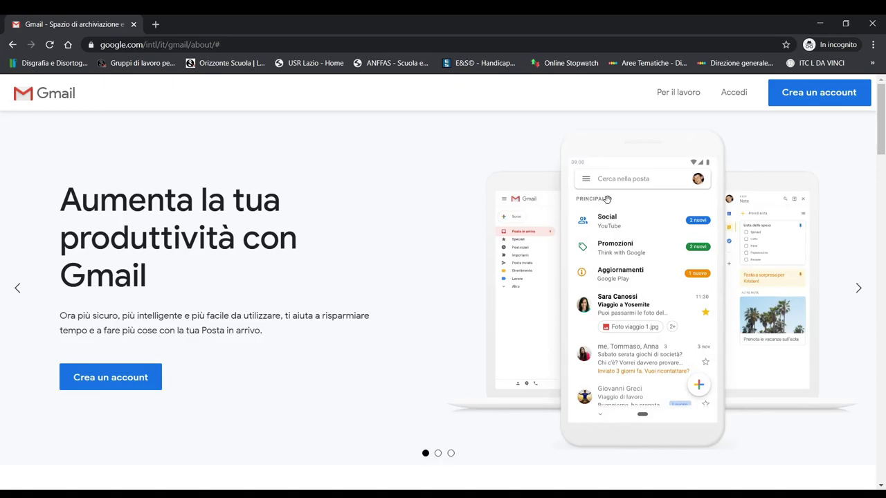
Step: Choose Accedi on the Gmail about page to reach the Google sign-in page
click(735, 93)
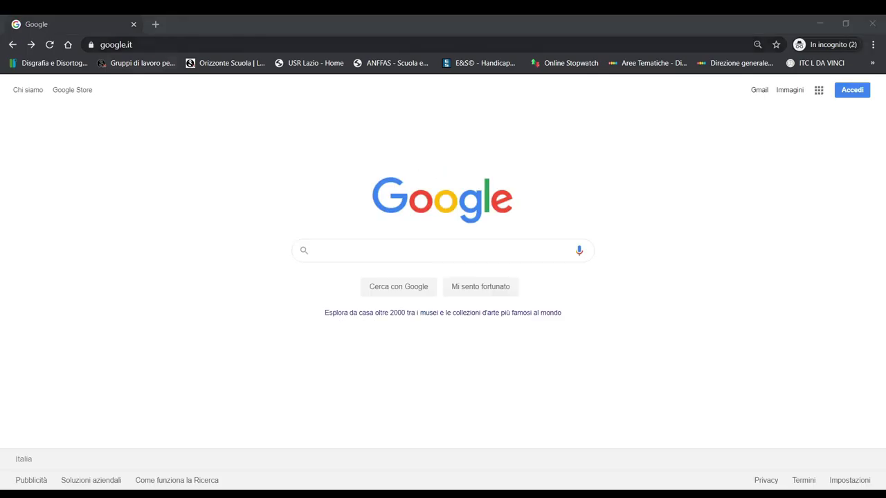
Step: Navigate to gmail.com to load the teacher account's inbox
click(155, 43)
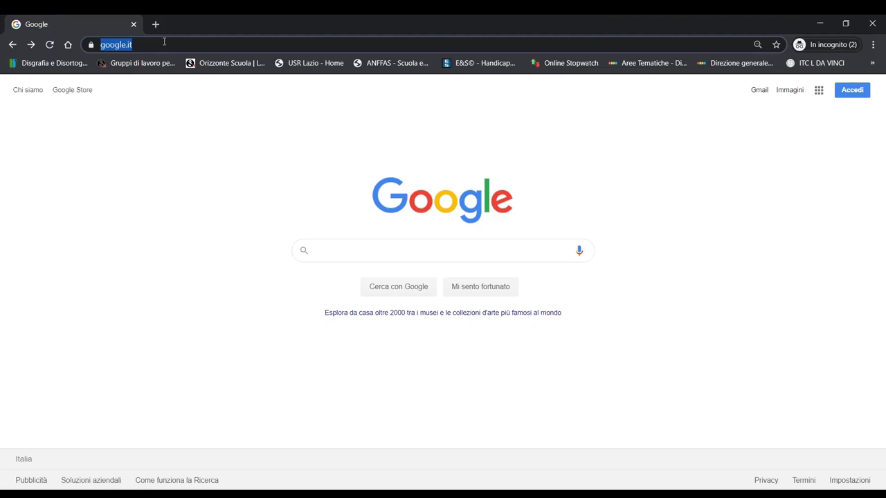
text(gm)
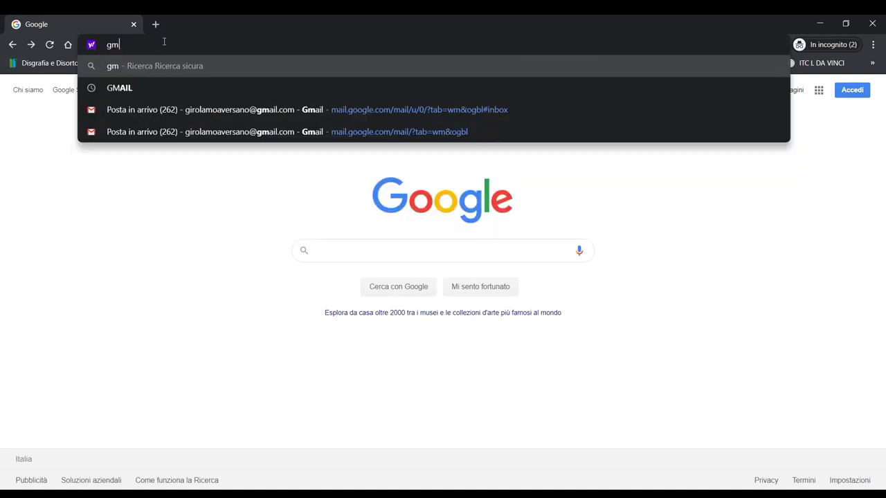
text(ail.com)
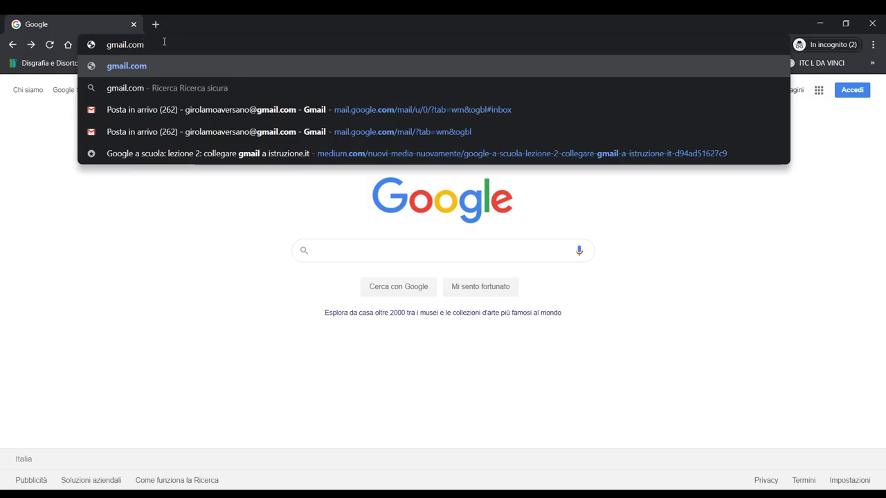
key(Return)
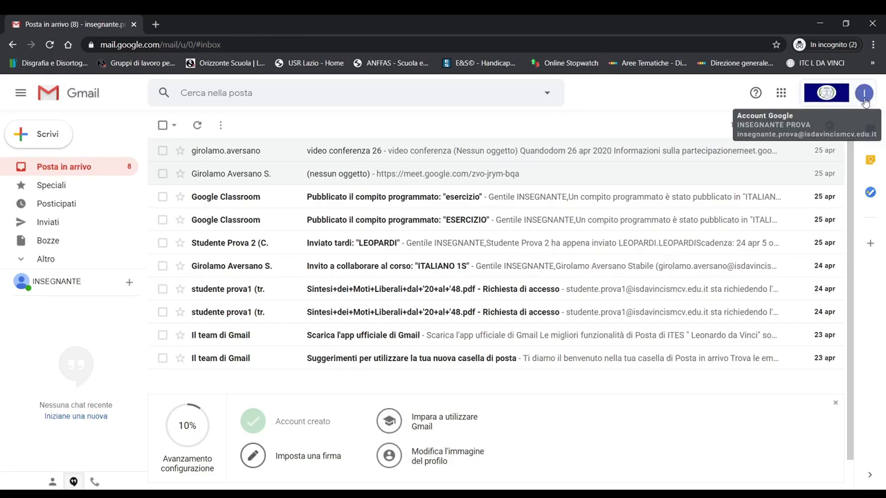
Step: Choose Aggiungi un altro account from the account avatar menu
click(844, 101)
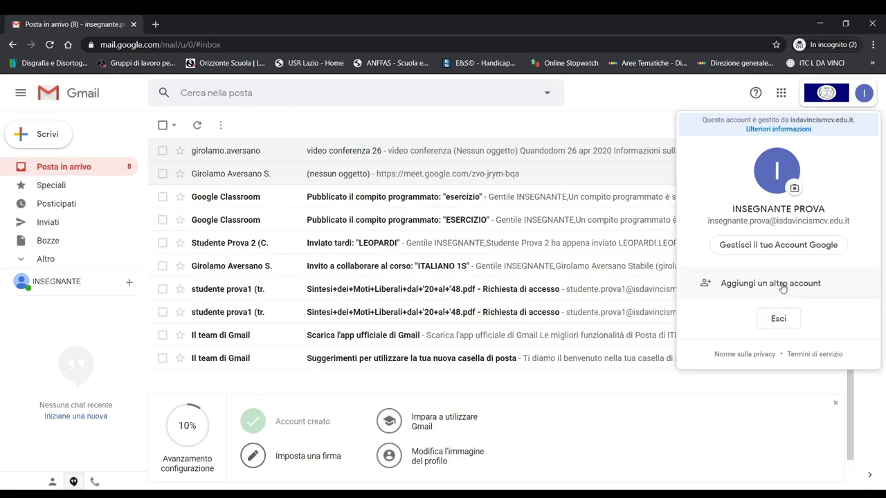
click(782, 285)
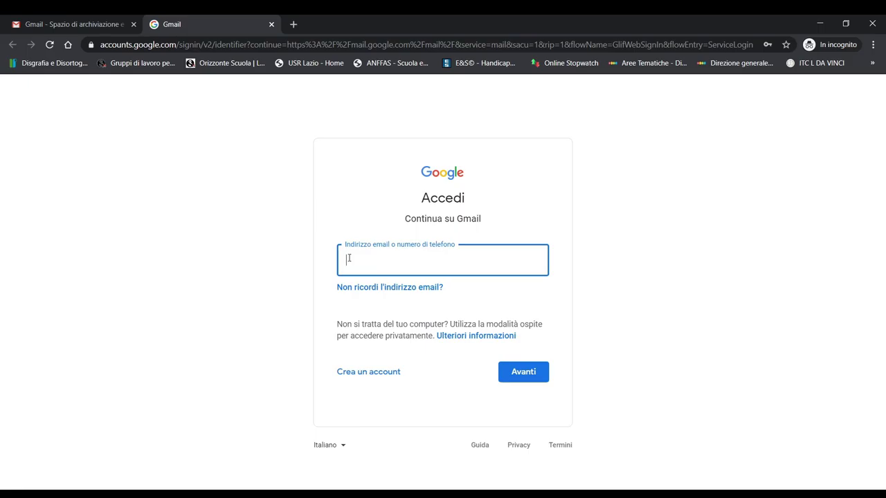
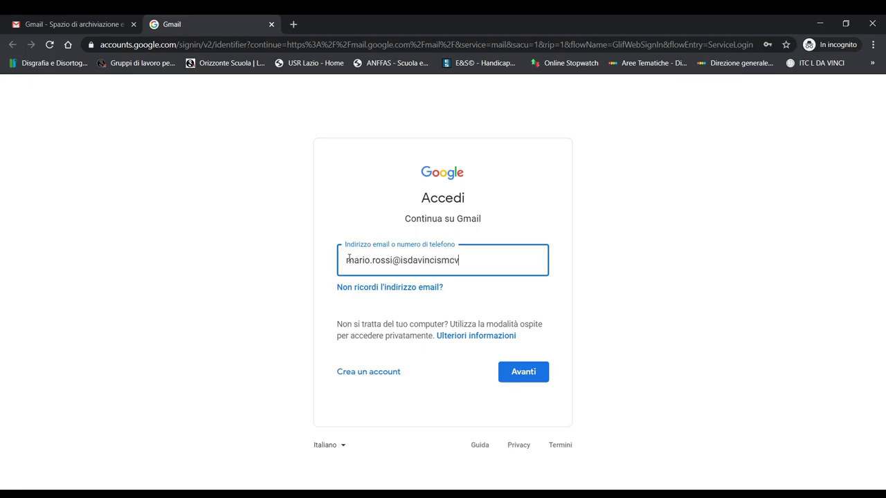
Step: Enter the student's school email address, continue, and type the account password
click(524, 374)
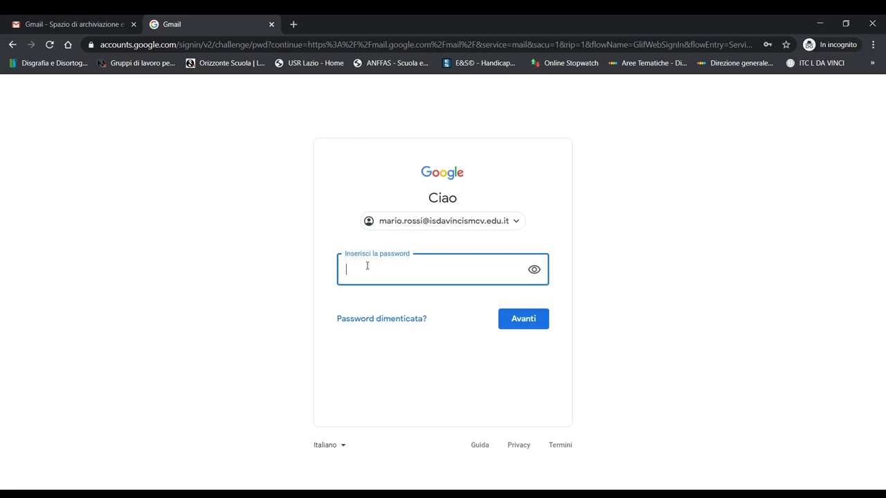
text(••••••••)
Step: Submit the password and accept the new account's welcome terms
click(523, 320)
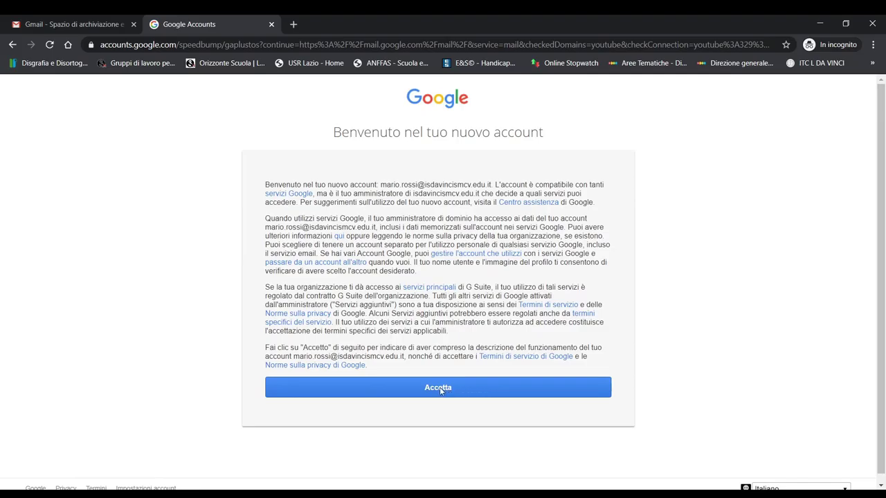
click(440, 391)
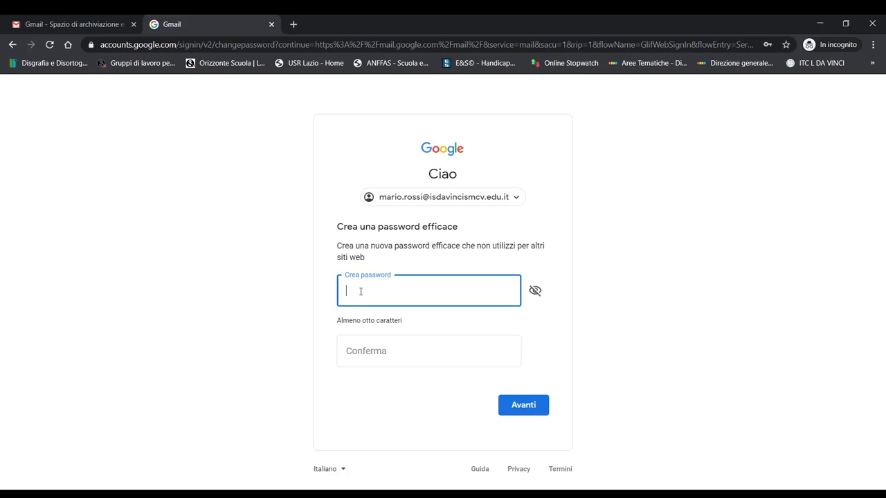
Step: Create a new password for the student account, confirm it, and submit
text(••••••)
click(383, 354)
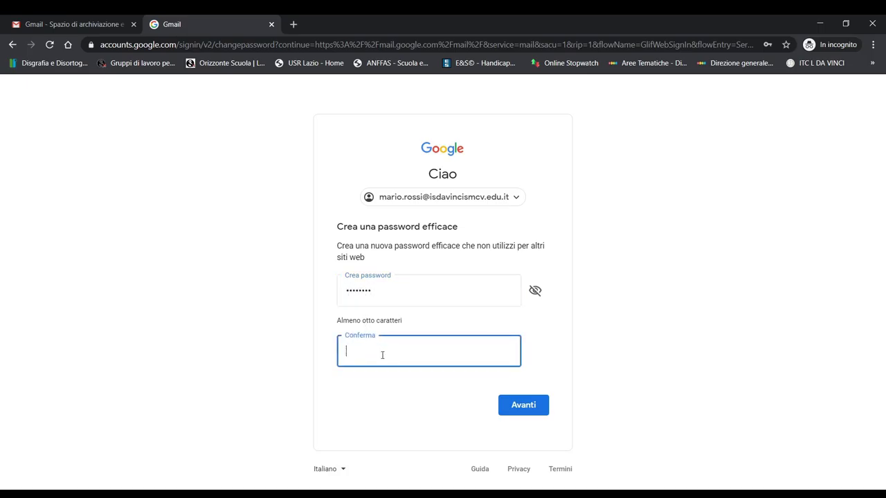
text(••••••••)
click(524, 402)
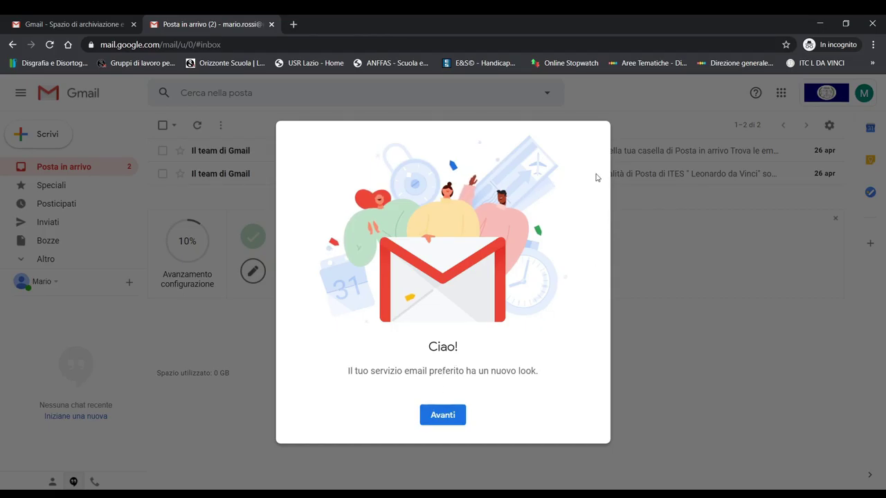
Step: Pass the Ciao! welcome dialog and keep the Predefinita inbox layout
click(444, 417)
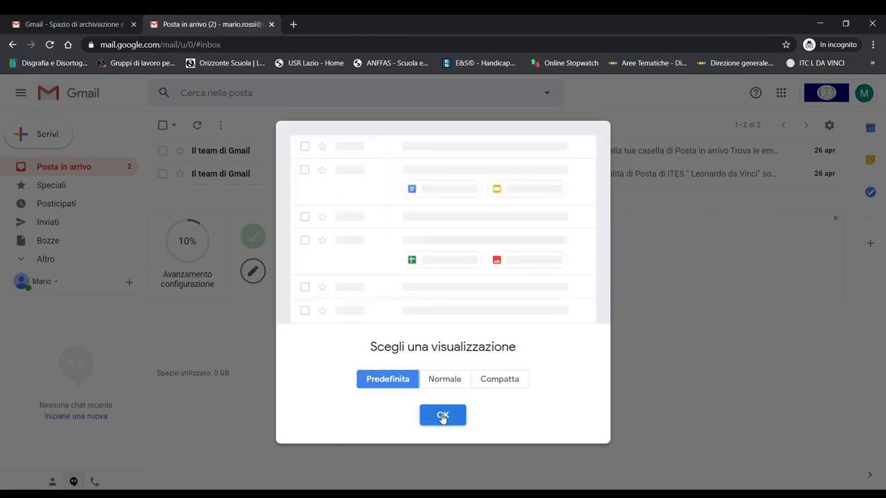
click(437, 416)
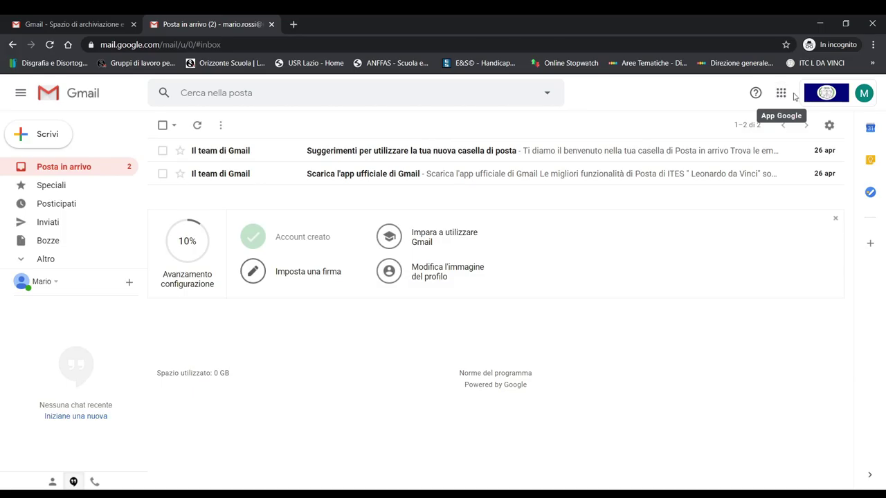
Step: Launch Classroom from the Google apps grid
click(780, 93)
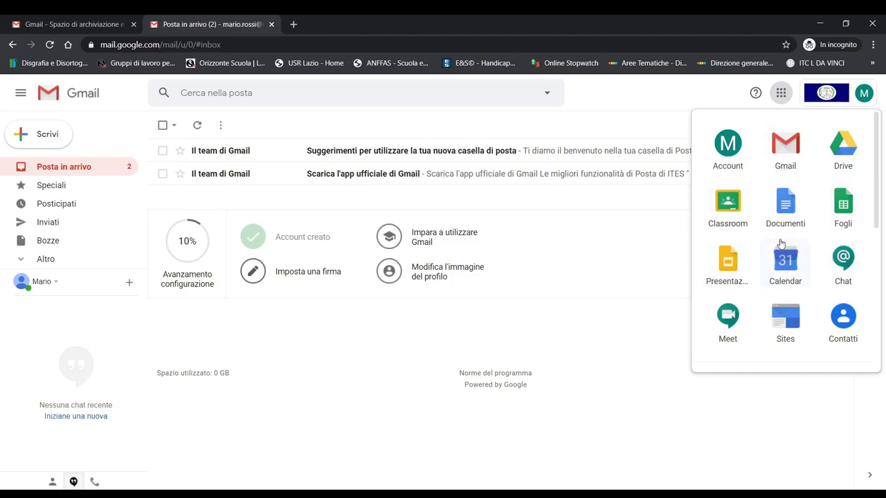
click(727, 203)
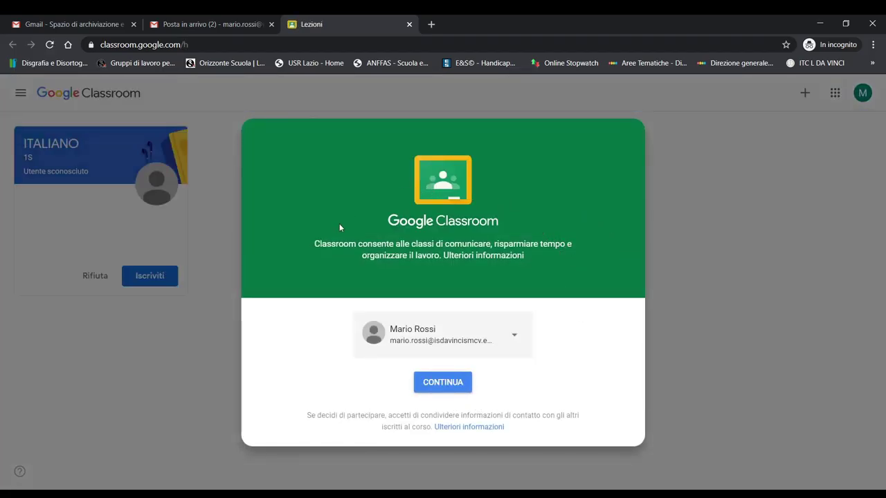
Step: Continue with the school account and choose the SONO UNO STUDENTE role
click(450, 383)
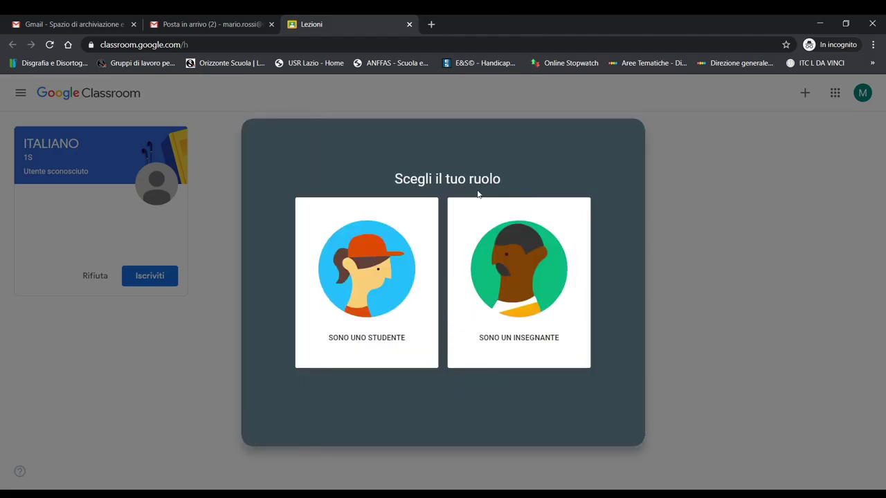
click(373, 286)
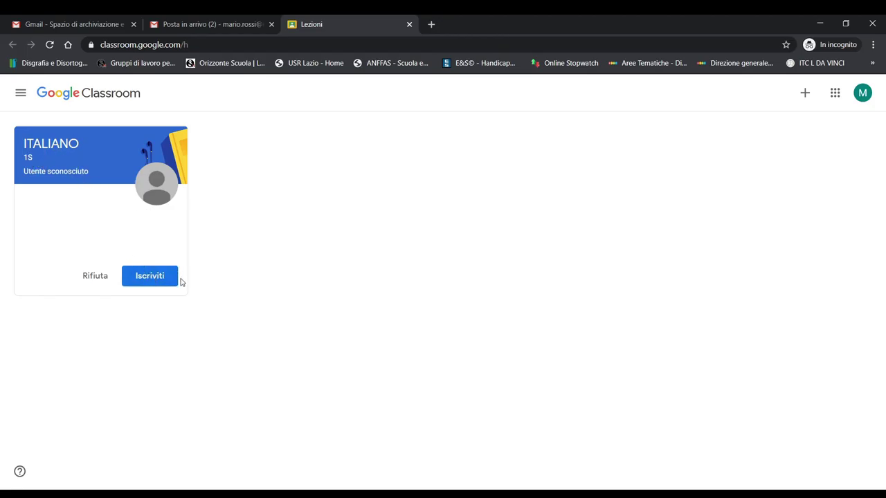
click(150, 276)
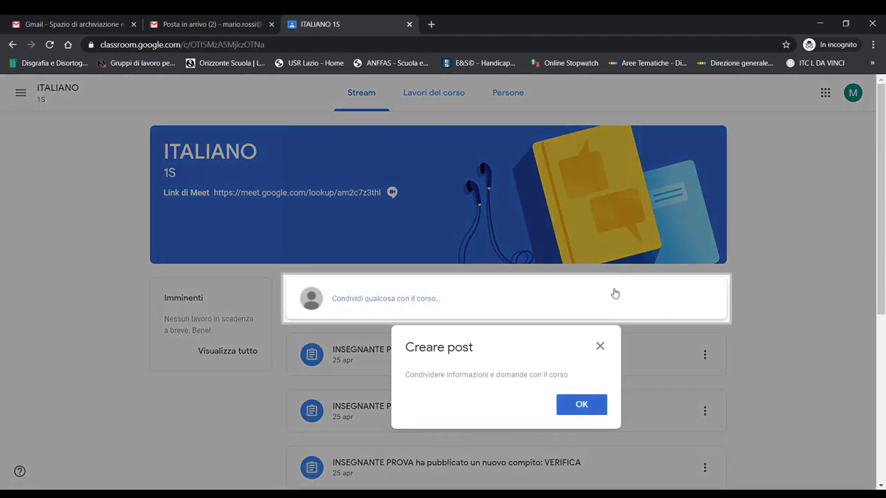
click(600, 347)
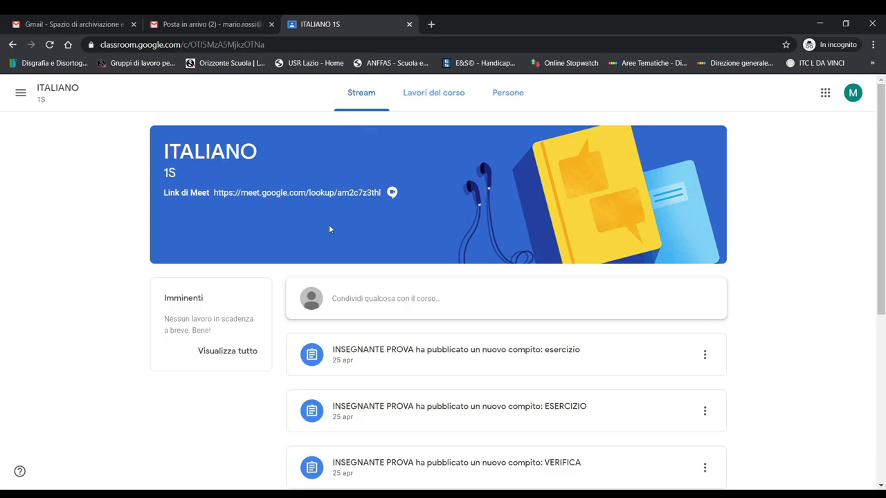
scroll(787, 277, down, 3)
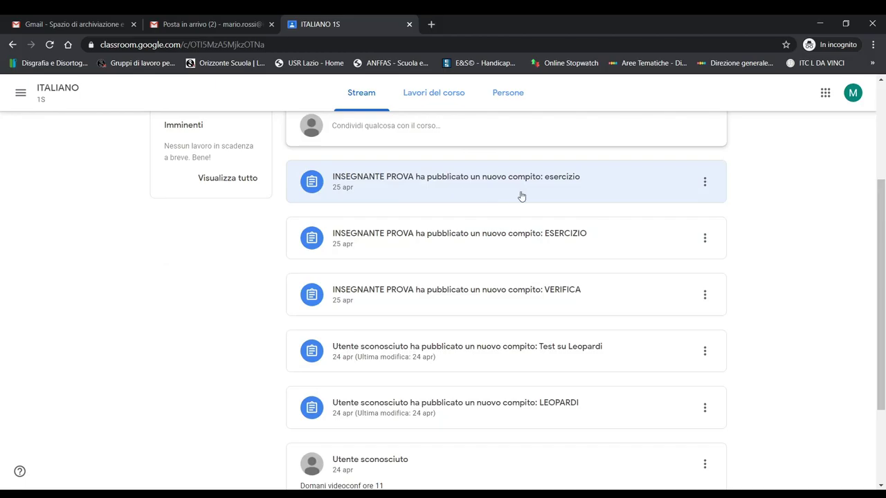
scroll(484, 277, up, 2)
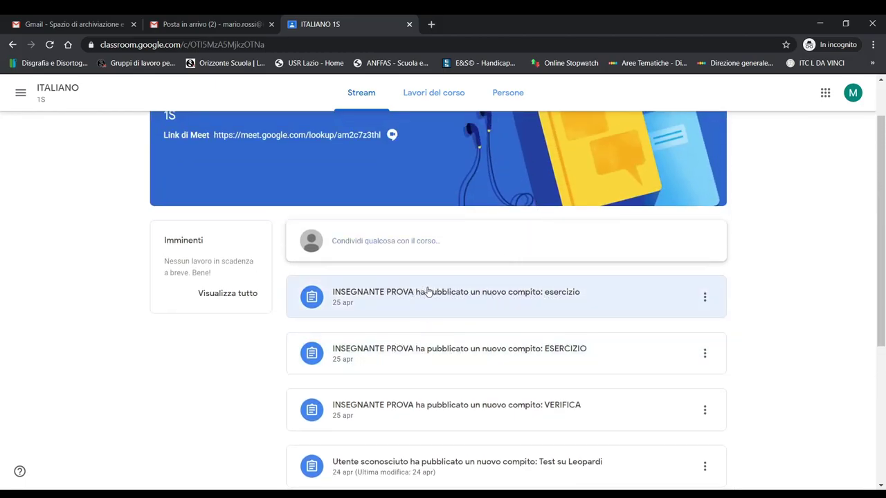
scroll(622, 325, down, 1)
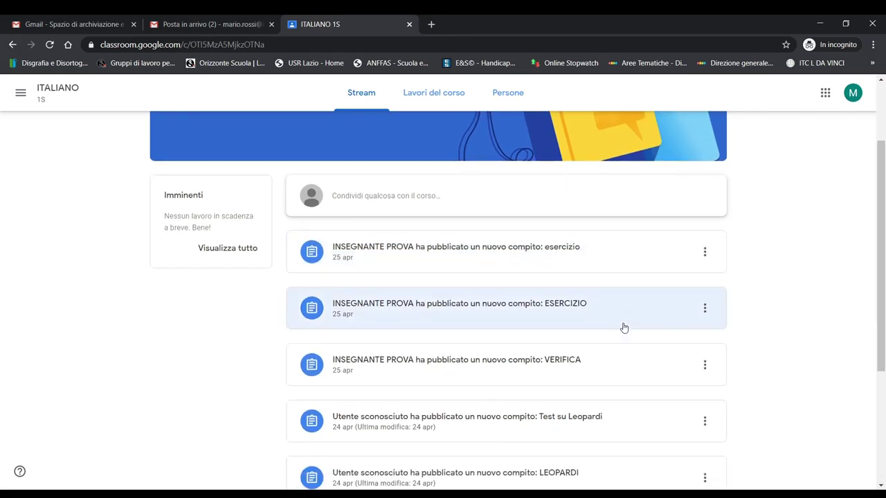
scroll(478, 253, up, 1)
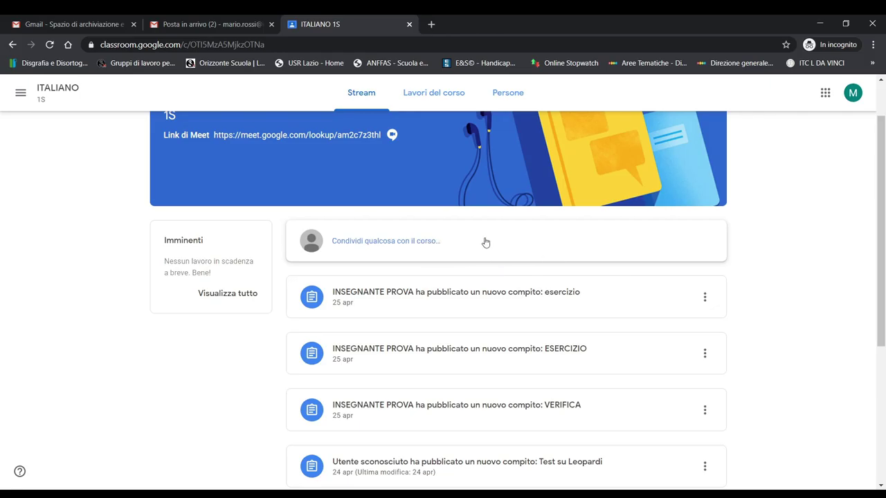
scroll(579, 251, up, 1)
scroll(531, 341, down, 4)
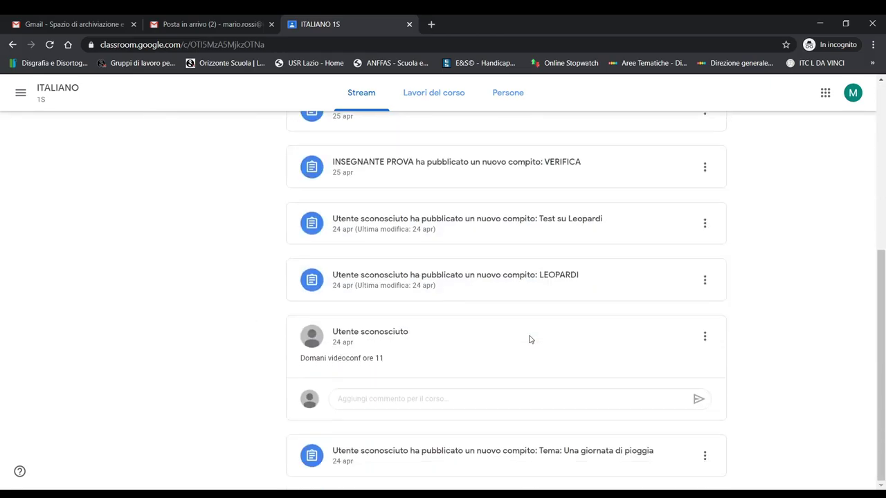
scroll(531, 341, up, 4)
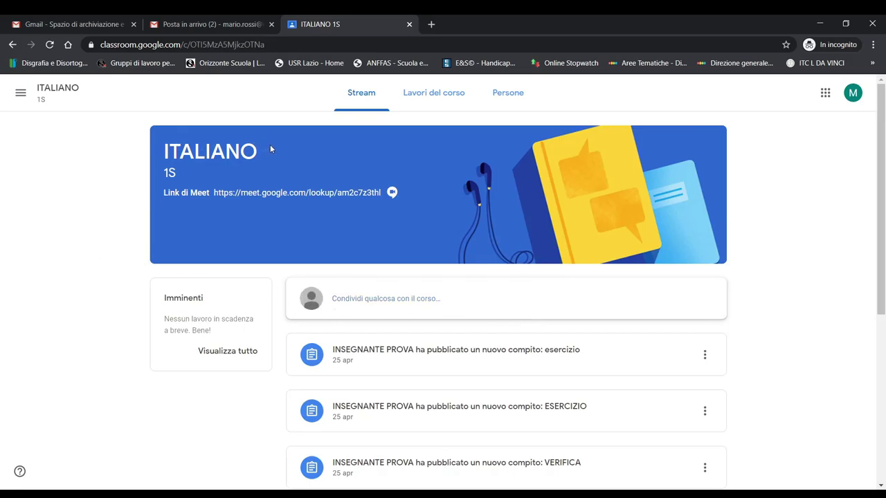
Step: In Lavori del corso, expand the esercizio assignment and open it with Visualizza compito
click(443, 97)
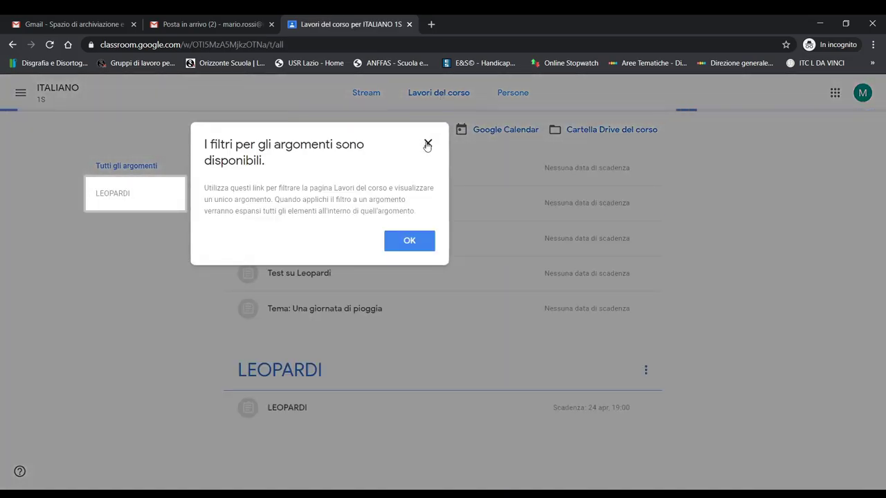
click(428, 143)
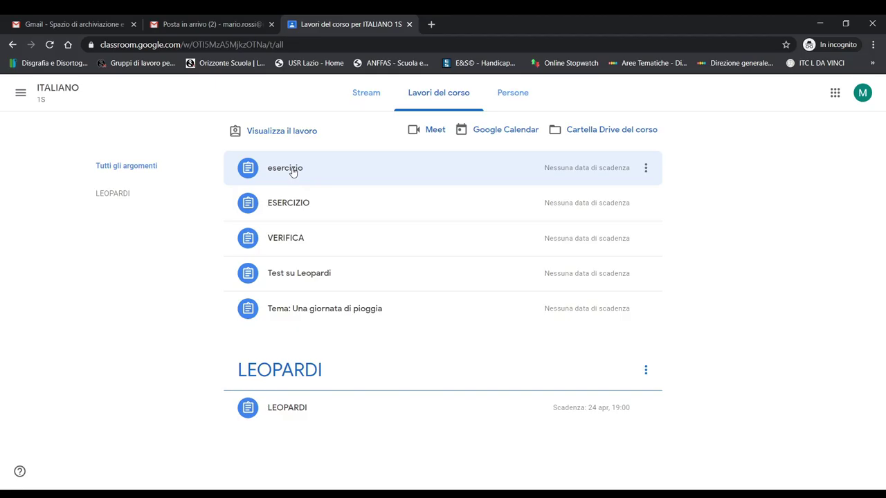
click(336, 172)
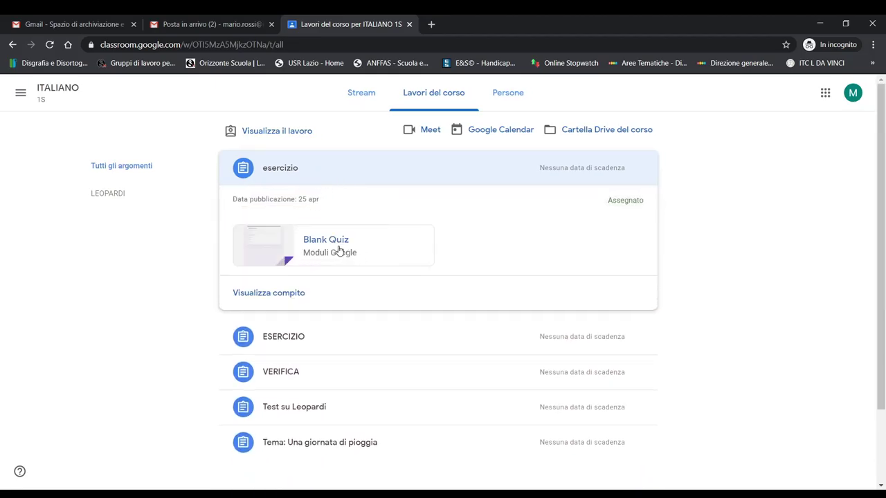
click(282, 297)
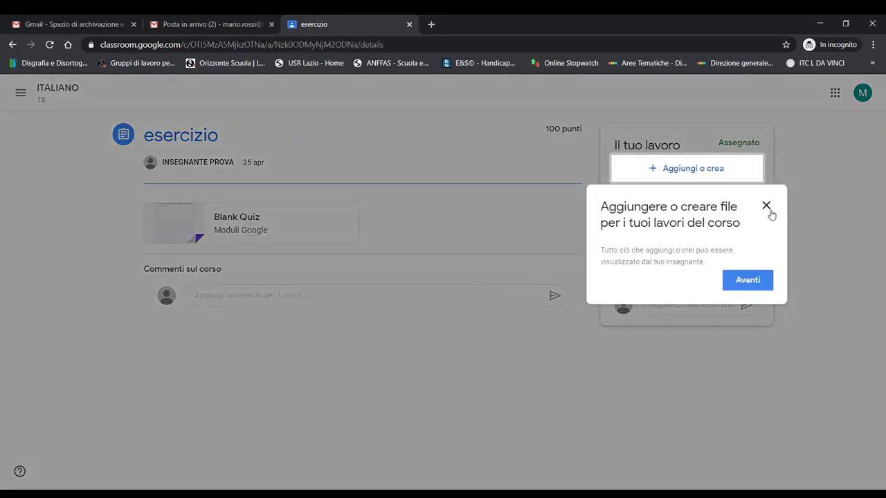
Step: Dismiss the add-files tip and open the esercizio assignment's Blank Quiz form
click(765, 205)
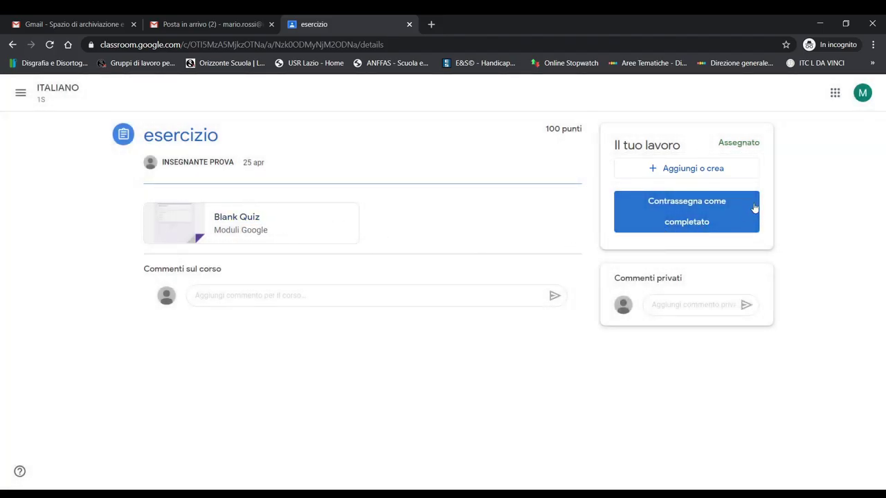
click(296, 223)
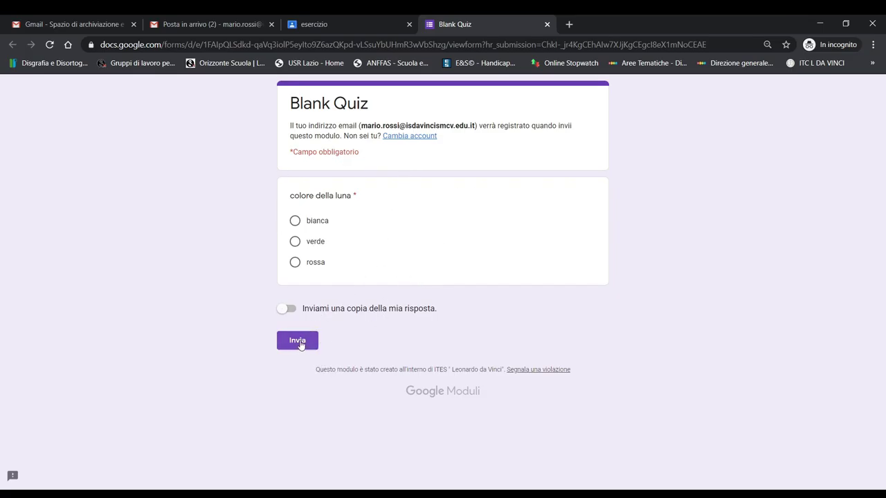
Step: Answer 'colore della luna' with 'bianca', submit the Blank Quiz, and return to esercizio
click(547, 25)
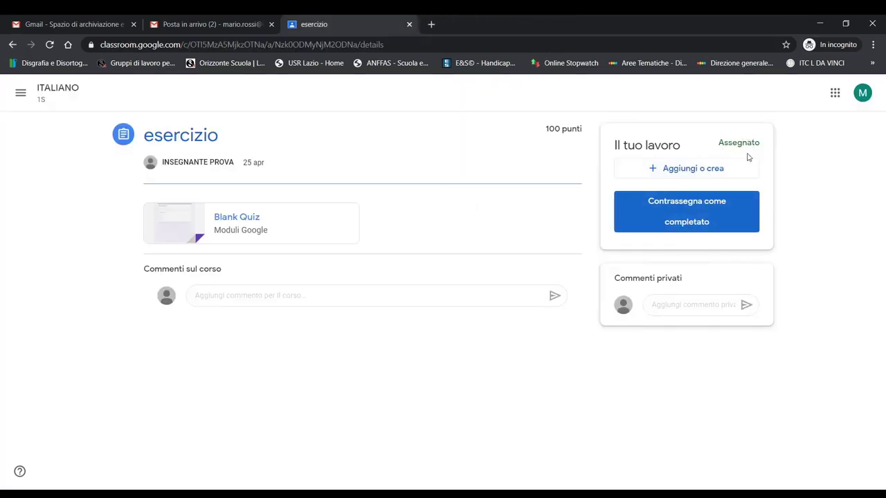
click(313, 225)
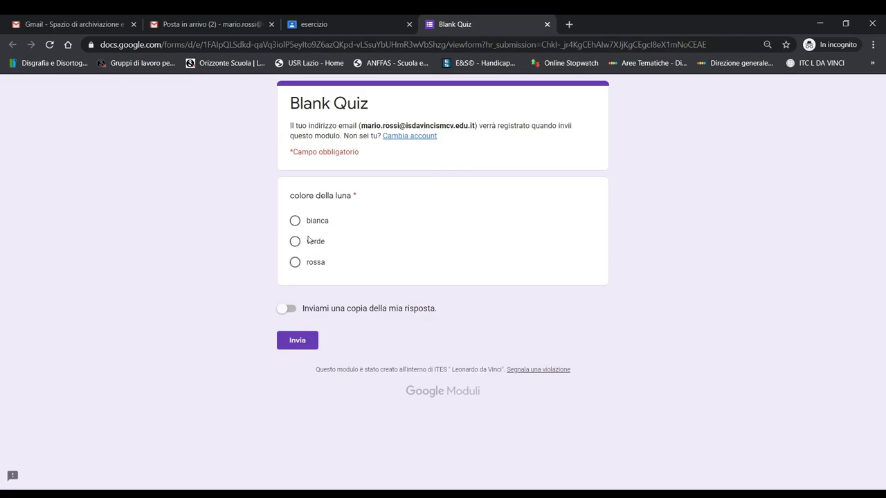
click(299, 223)
click(298, 342)
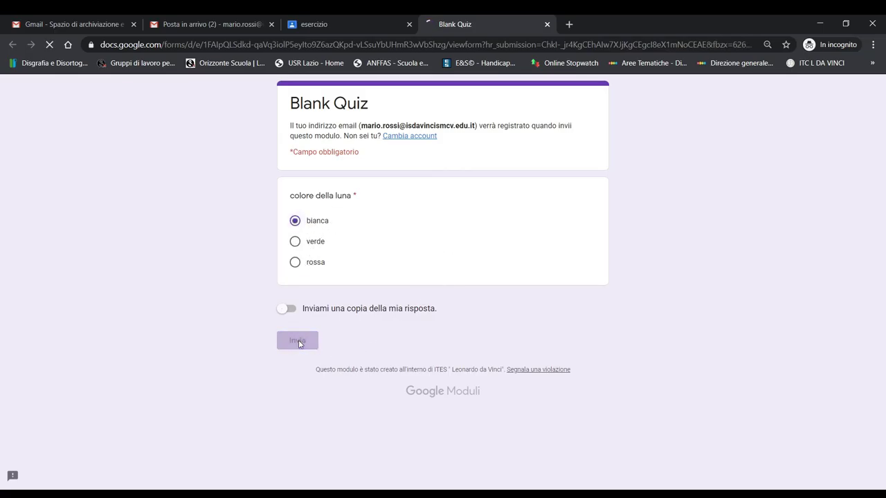
click(342, 25)
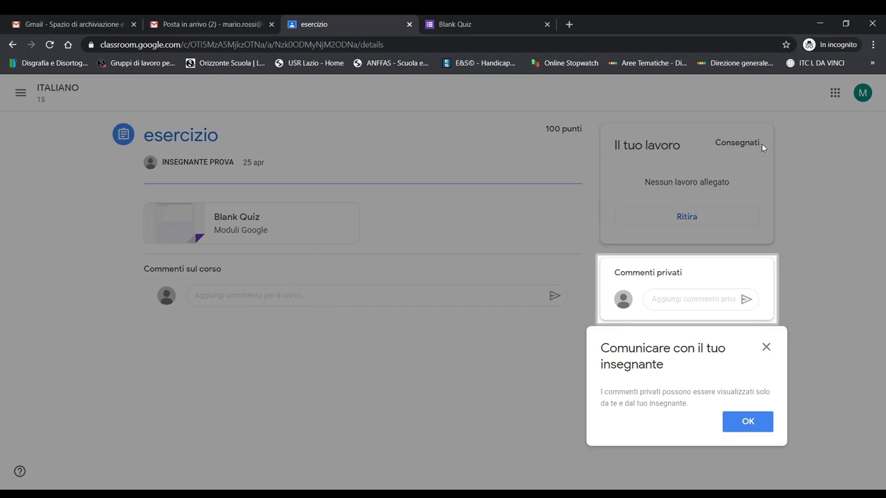
Step: Dismiss the private-comments and progress tips and return to the ITALIANO 1S classwork list
click(766, 348)
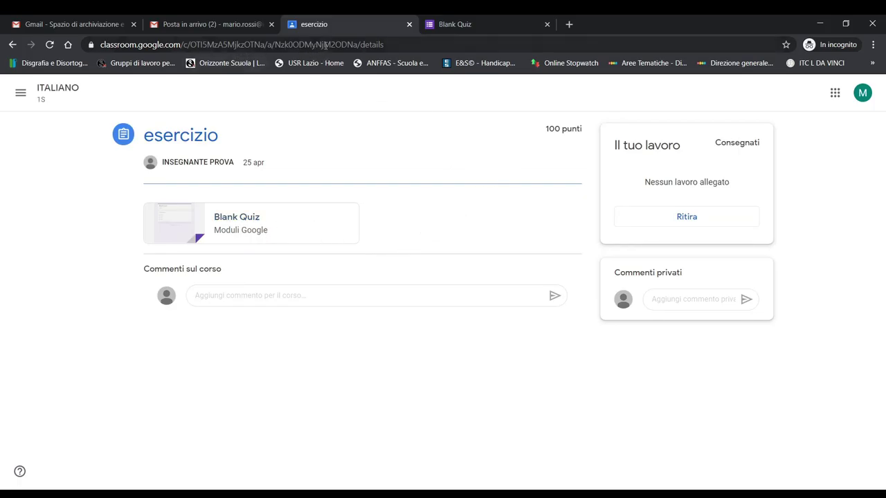
click(12, 44)
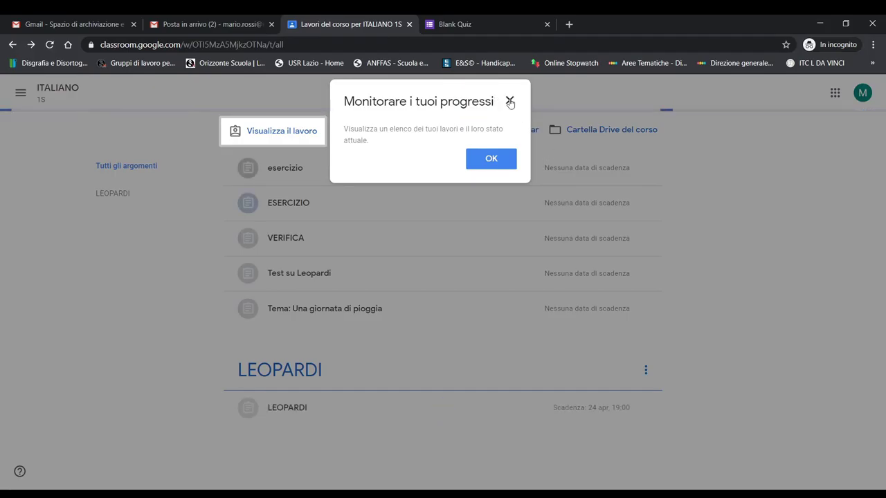
click(509, 101)
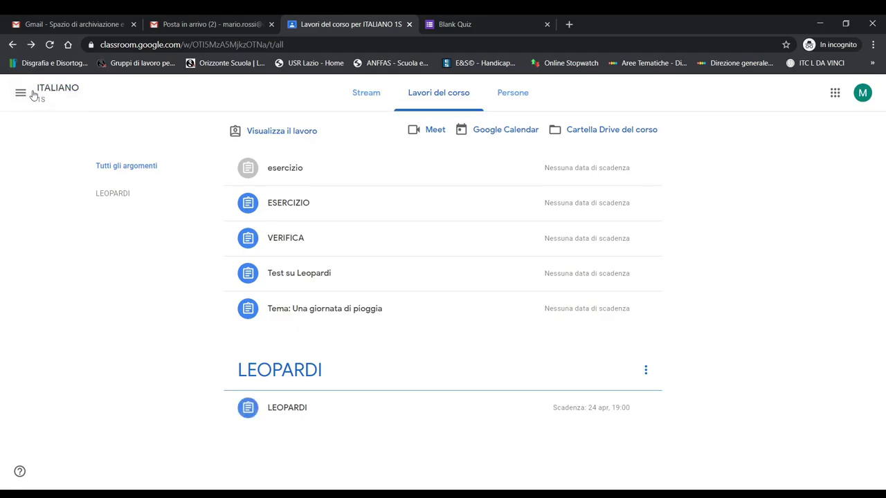
click(20, 95)
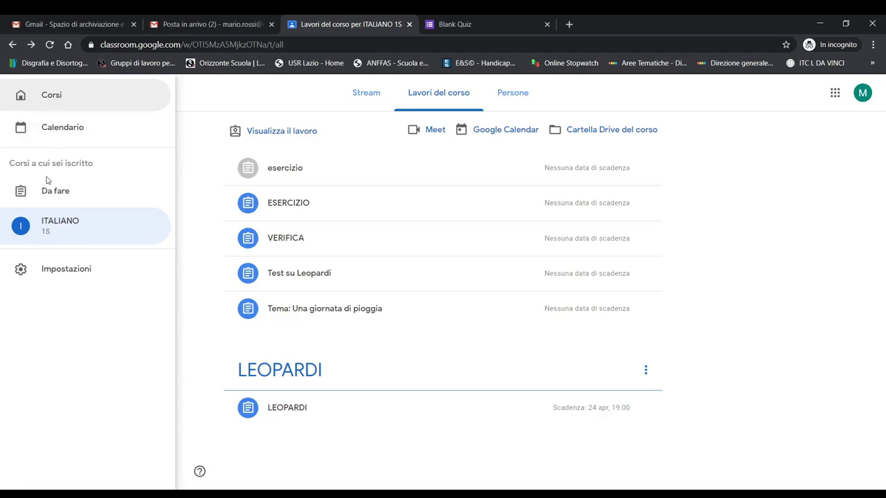
Step: Show the Da fare page with LEOPARDI missing and four undated assignments outstanding
click(53, 95)
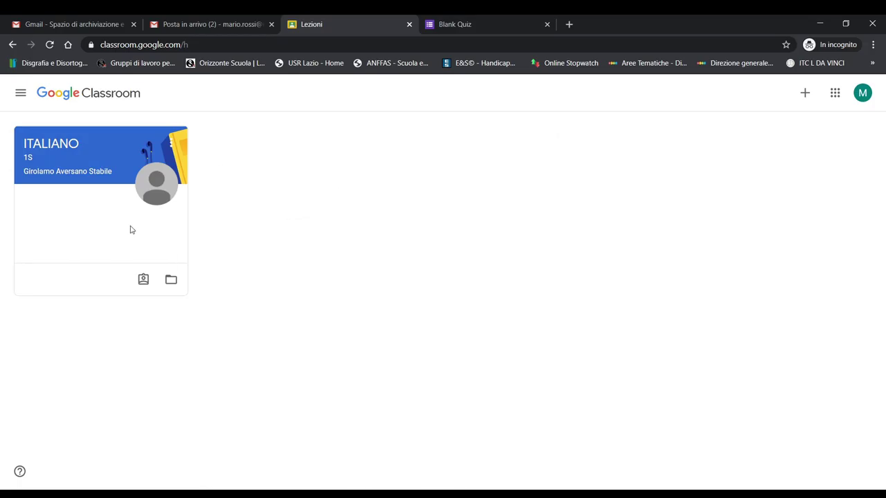
click(20, 94)
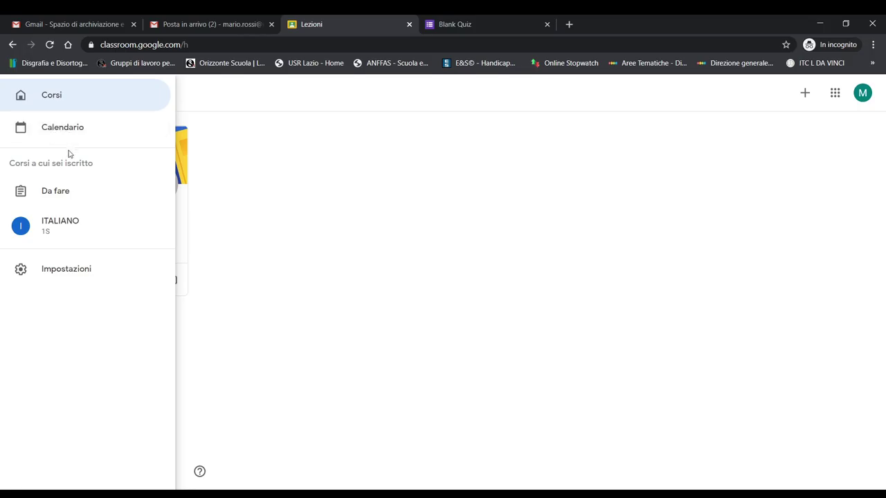
click(56, 192)
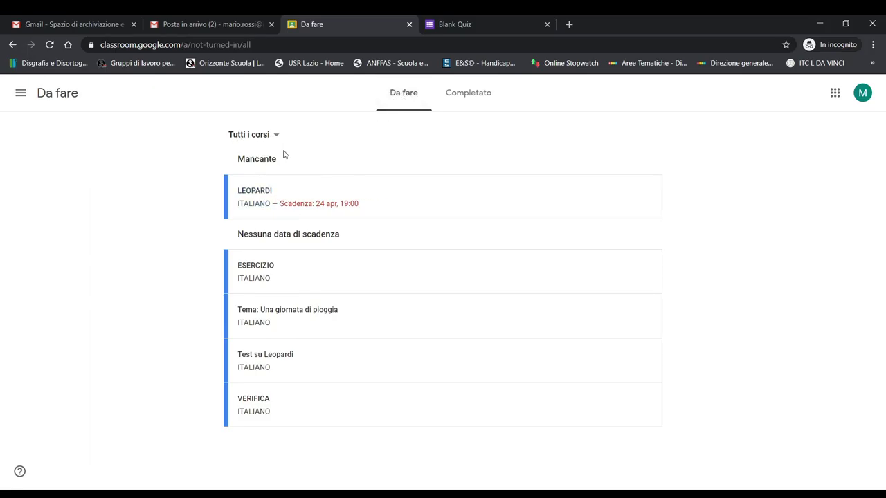
Step: Check esercizio appears as Consegnati under Completato, then reopen the ITALIANO 1S course
click(474, 95)
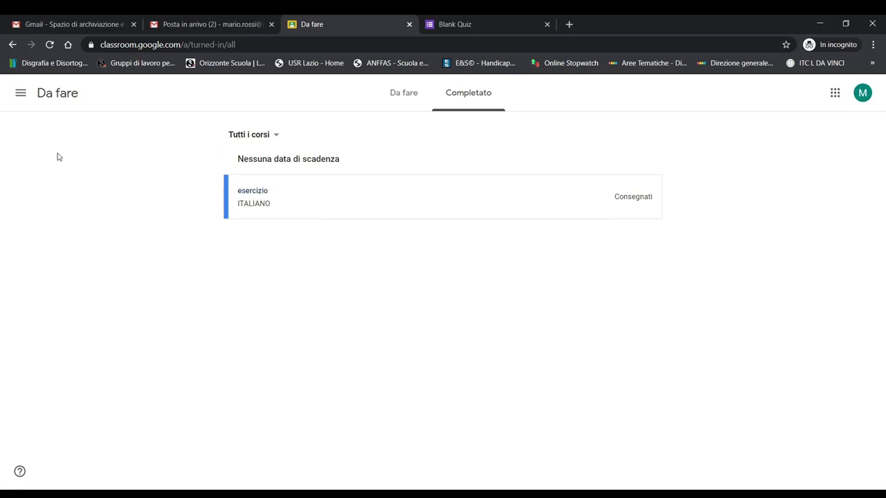
click(21, 94)
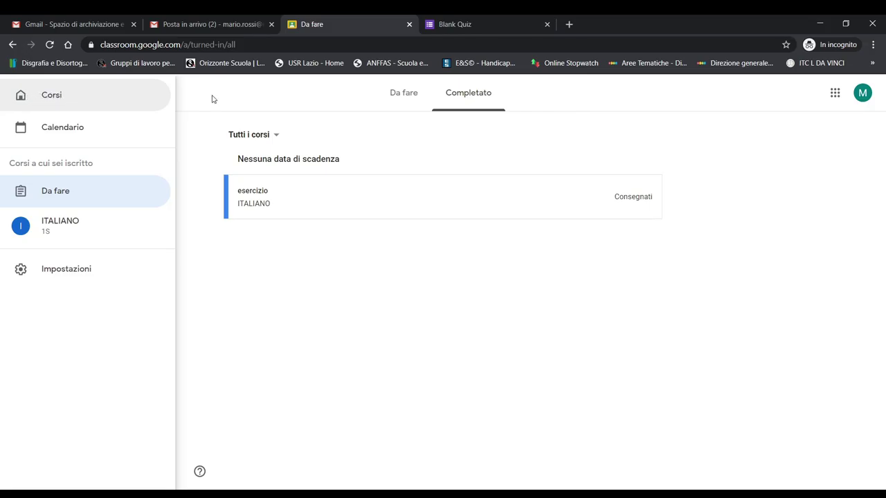
click(49, 96)
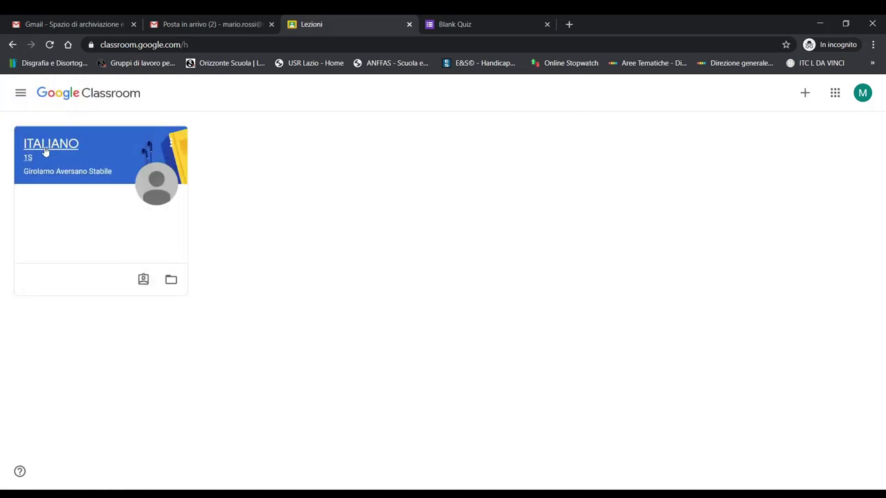
click(44, 147)
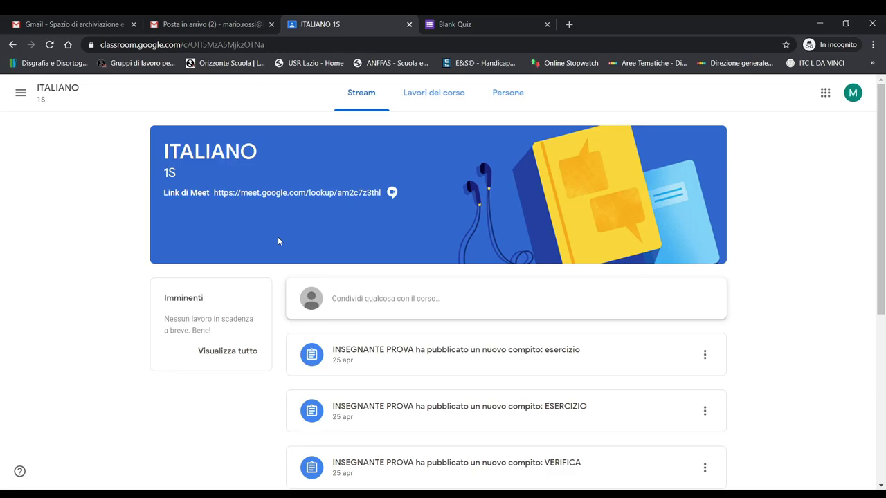